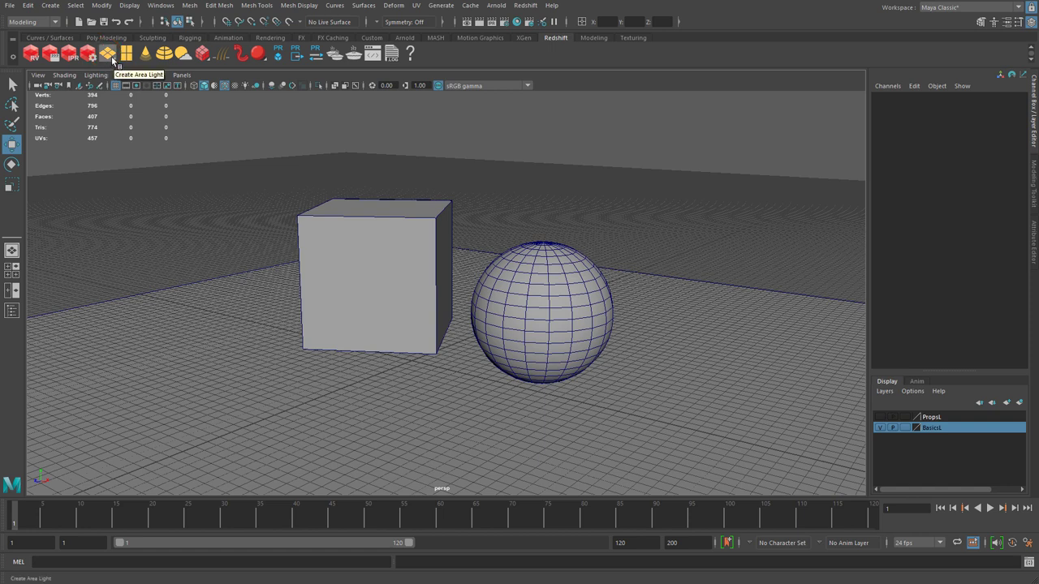
- Create a Redshift directional light from the area light shelf icon's light-type menu
{"action": "right_click", "coordinate": [112, 60]}
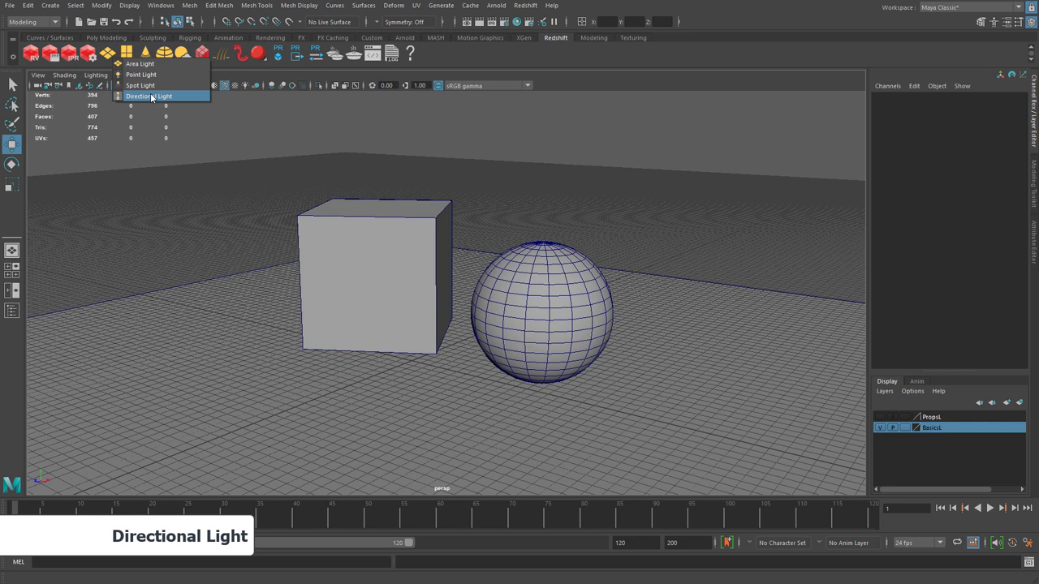
{"action": "right_click", "coordinate": [118, 57]}
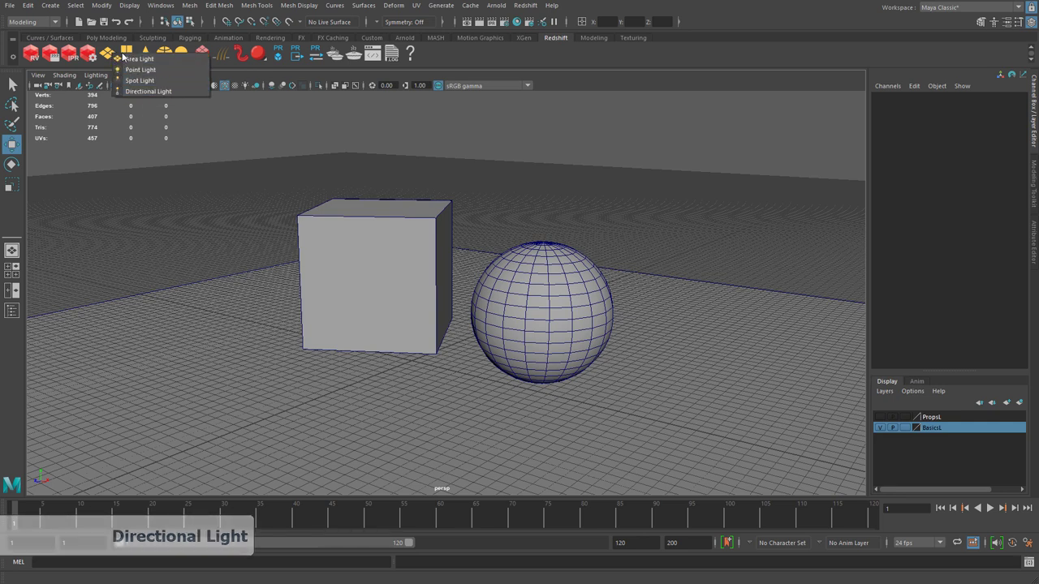
{"action": "left_click", "coordinate": [161, 93]}
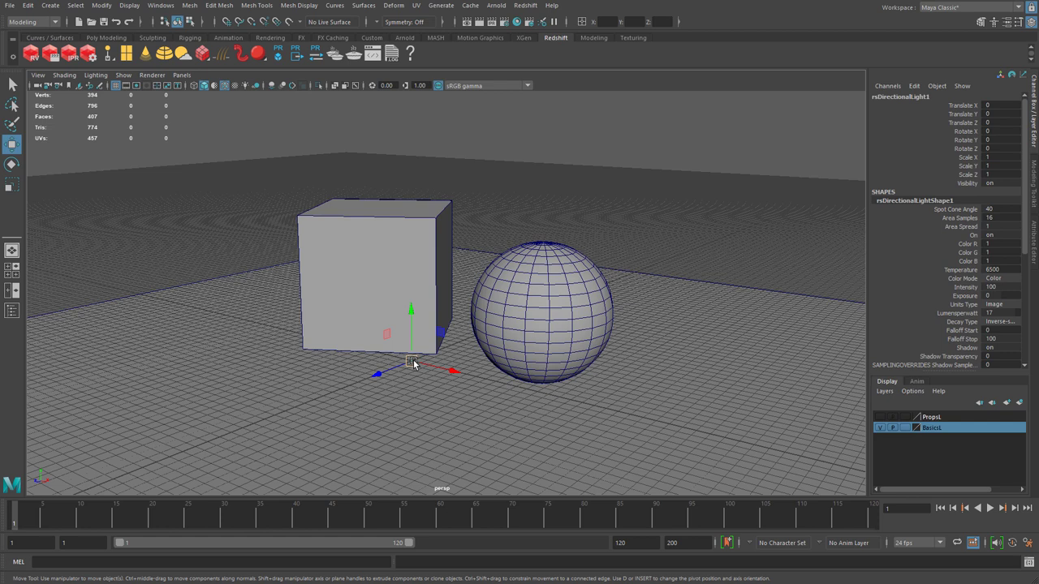
- Scale the directional light up about fifty times and move it up and back along Z
{"action": "key", "text": "r"}
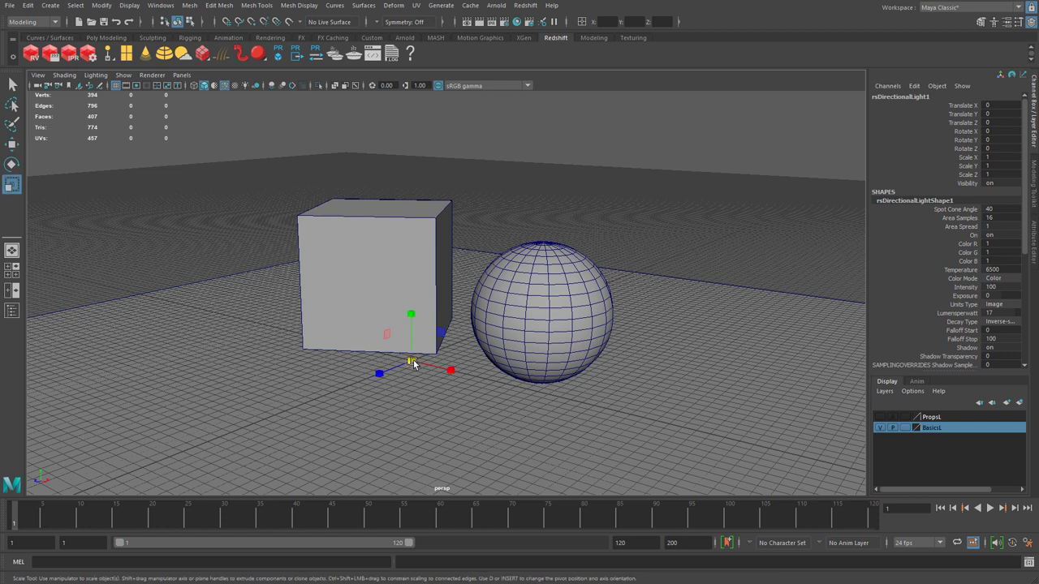
{"action": "left_click_drag", "start_coordinate": [412, 363], "coordinate": [481, 361]}
{"action": "key", "text": "w"}
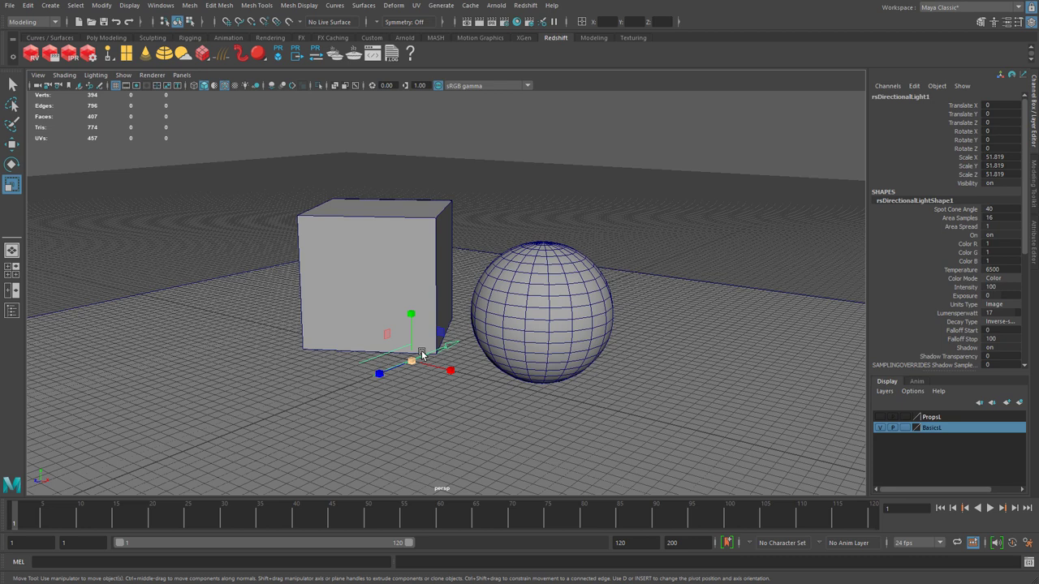
{"action": "left_click_drag", "start_coordinate": [396, 367], "coordinate": [251, 147]}
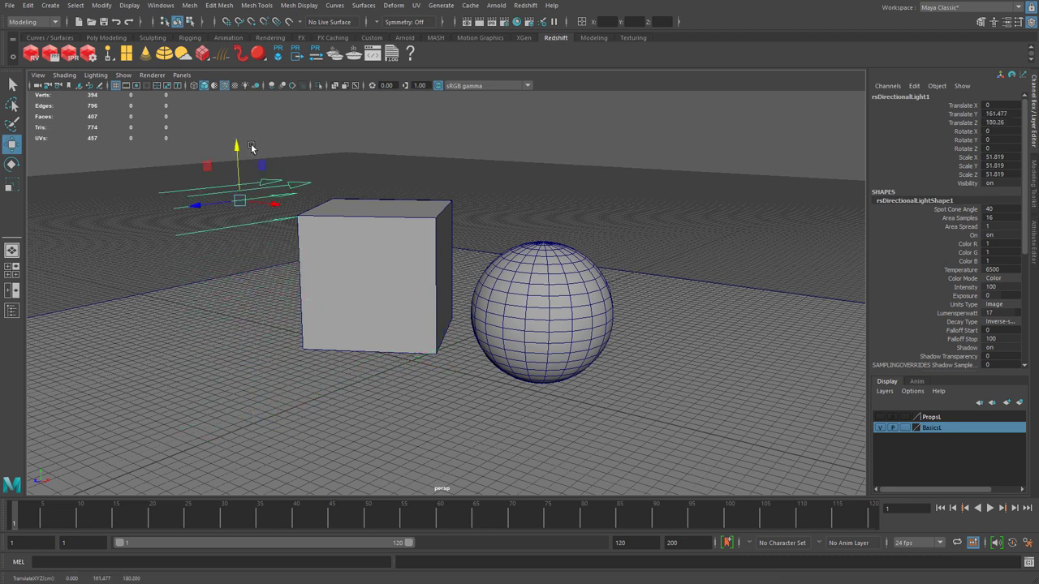
{"action": "mouse_move", "coordinate": [251, 147]}
{"action": "left_mouse_down"}
{"action": "mouse_move", "coordinate": [252, 156]}
{"action": "mouse_move", "coordinate": [254, 128]}
{"action": "mouse_move", "coordinate": [252, 156]}
{"action": "mouse_move", "coordinate": [256, 143]}
{"action": "left_mouse_up"}
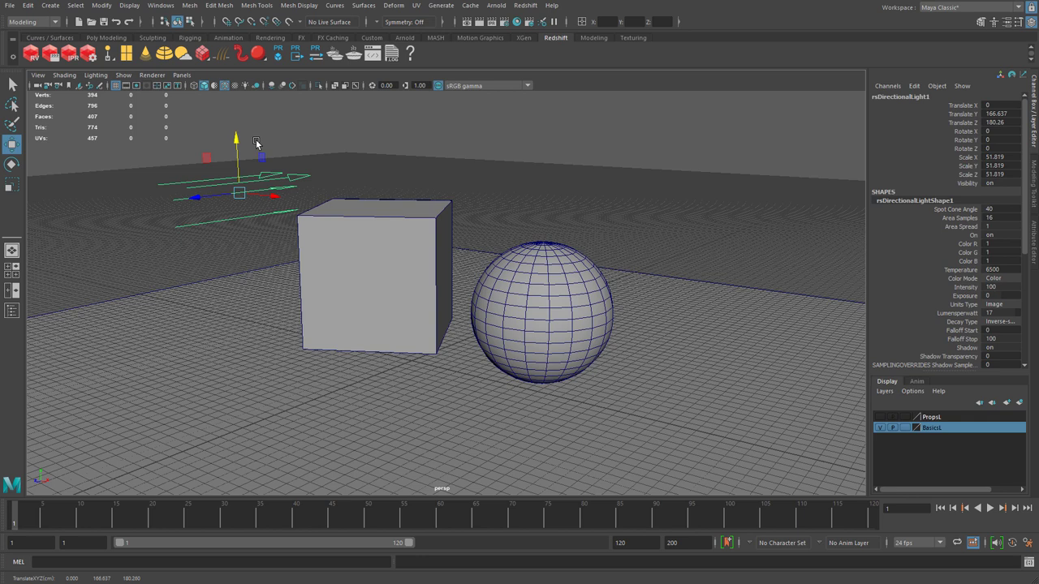
{"action": "mouse_move", "coordinate": [215, 198]}
{"action": "left_mouse_down"}
{"action": "mouse_move", "coordinate": [133, 215]}
{"action": "mouse_move", "coordinate": [199, 207]}
{"action": "left_mouse_up"}
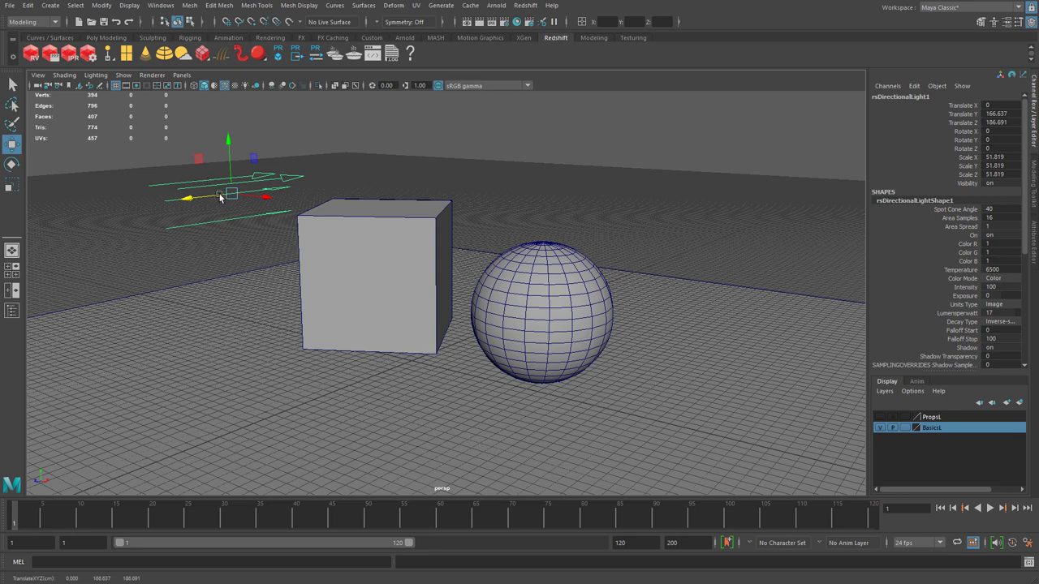
{"action": "middle_click_drag", "start_coordinate": [223, 193], "coordinate": [220, 228], "text": "alt"}
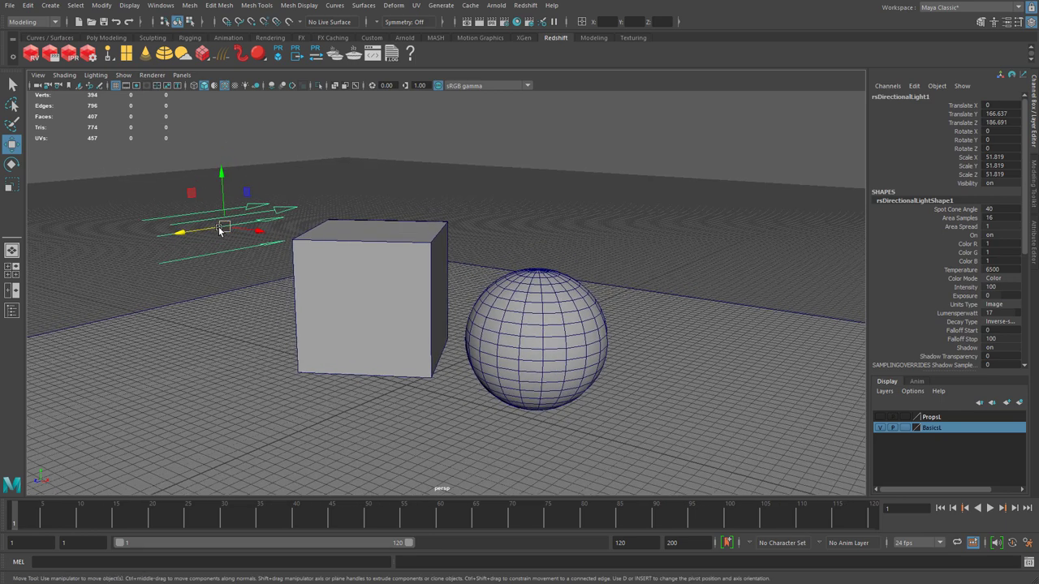
- Tilt the light down toward the cube and sphere and show its shape attributes
{"action": "key", "text": "e"}
{"action": "left_click_drag", "start_coordinate": [200, 200], "coordinate": [216, 220]}
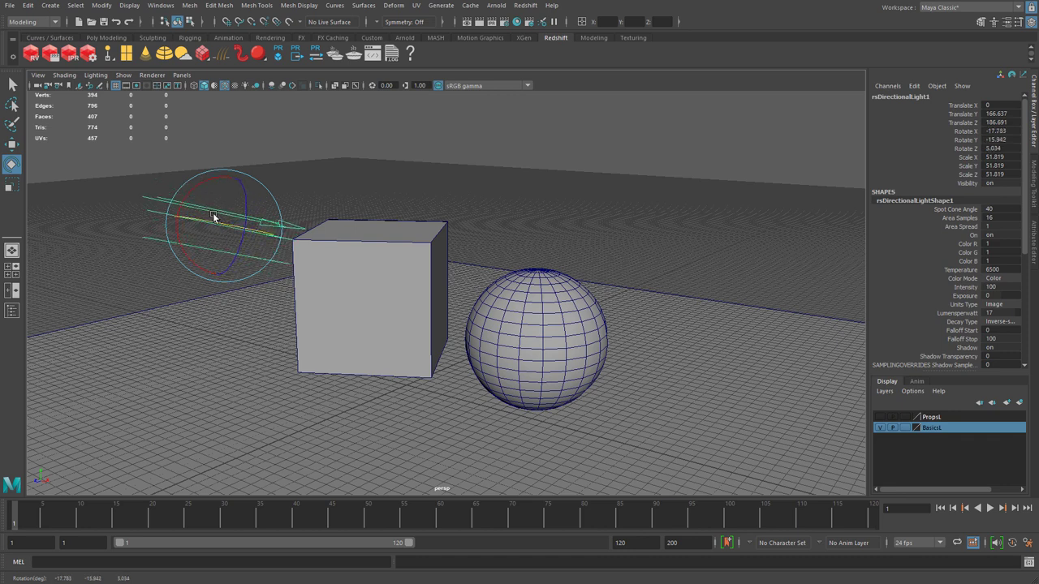
{"action": "left_click_drag", "start_coordinate": [201, 184], "coordinate": [191, 184]}
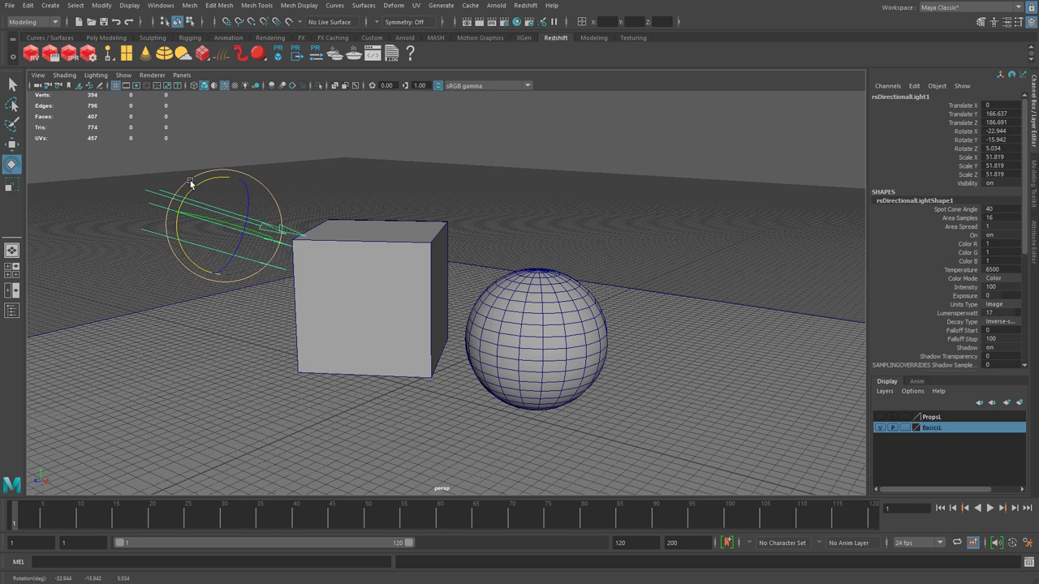
{"action": "left_click", "coordinate": [1034, 242]}
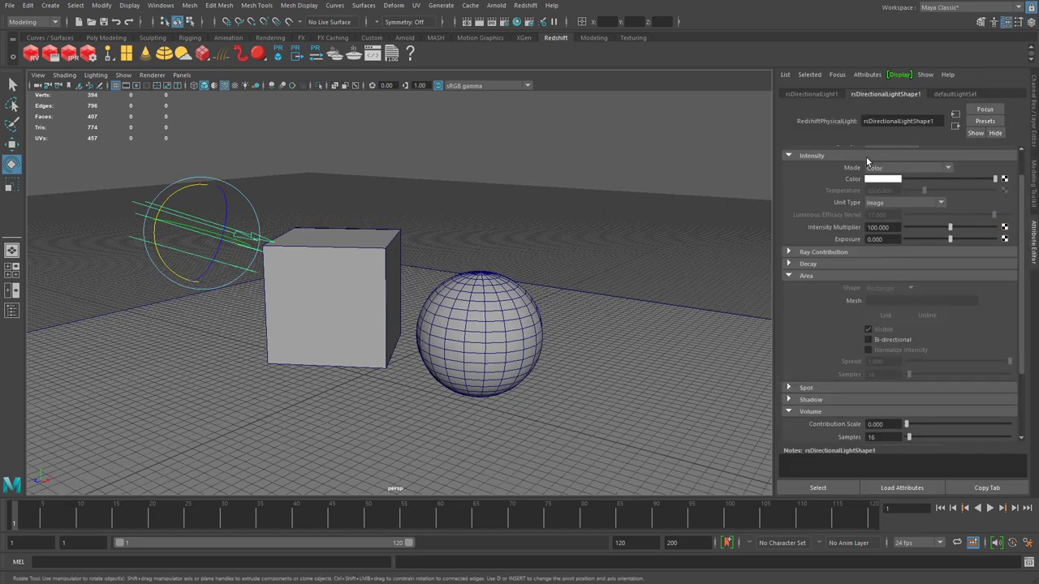
- Check the transform and light set tabs, return to rsDirectionalLightShape1, and render in Redshift Render View
{"action": "scroll", "coordinate": [868, 160], "scroll_direction": "up", "scroll_amount": 2}
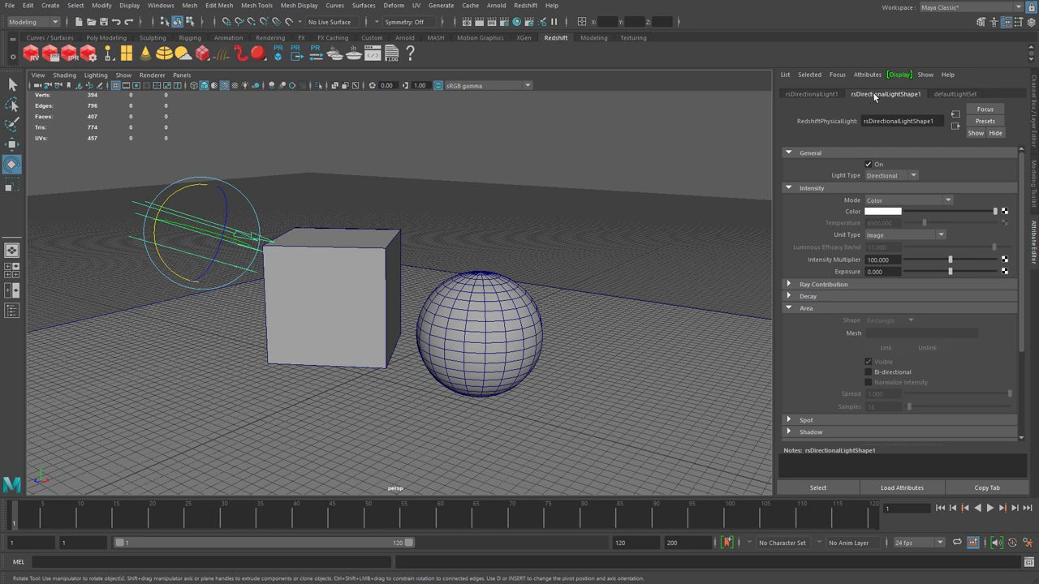
{"action": "left_click", "coordinate": [828, 97]}
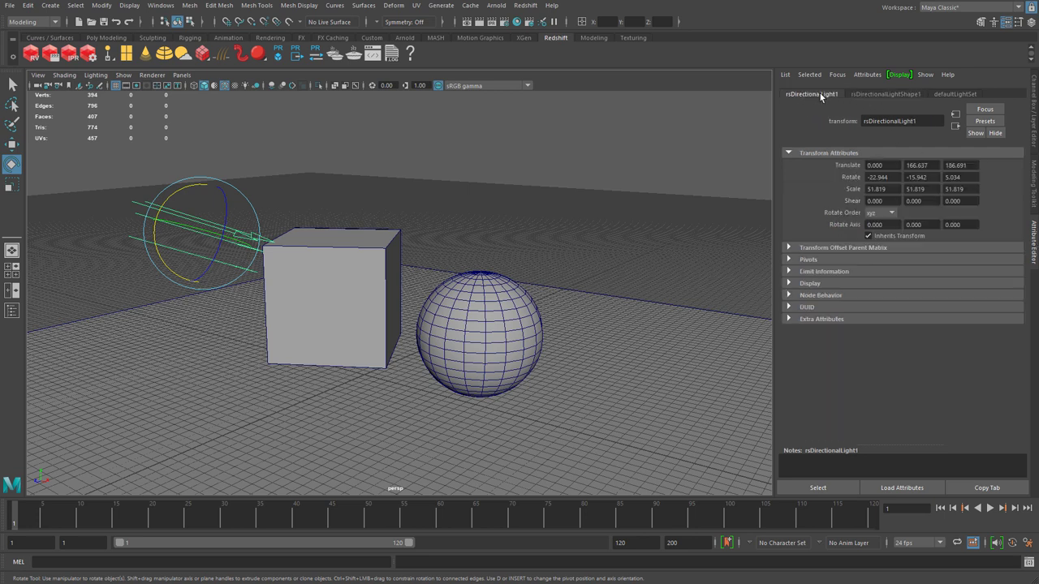
{"action": "left_click", "coordinate": [959, 96]}
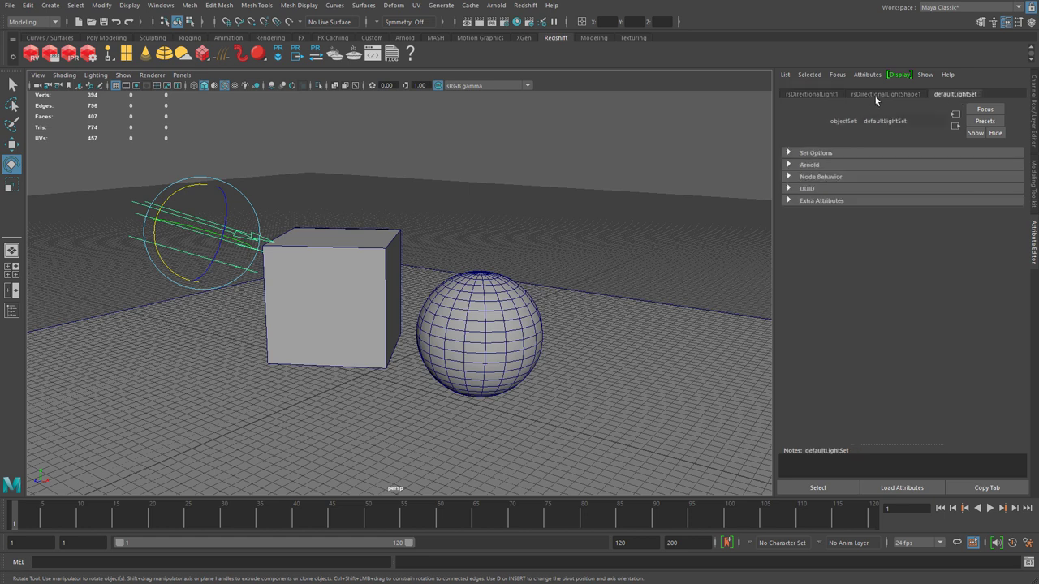
{"action": "left_click", "coordinate": [877, 96]}
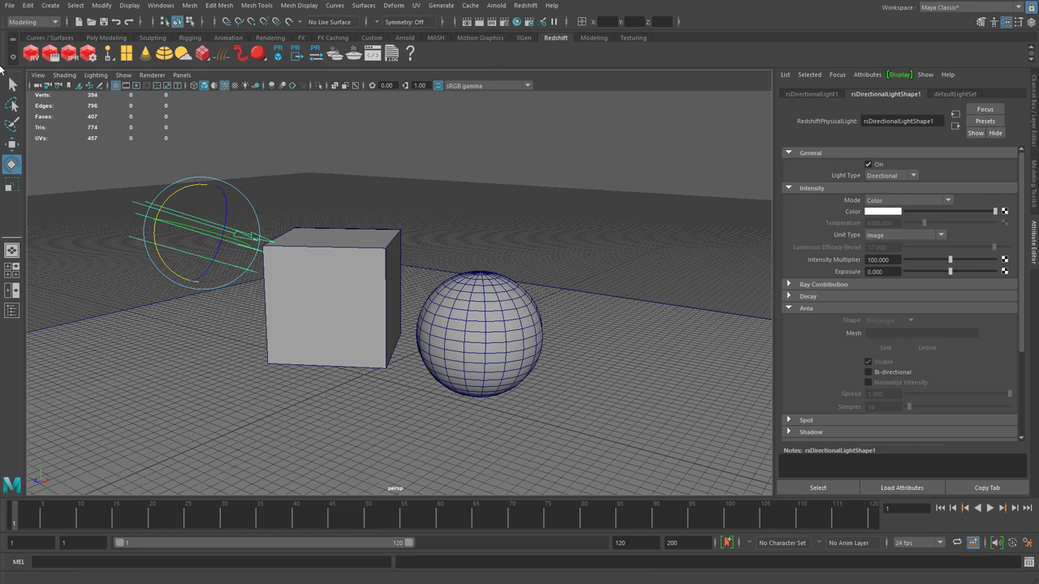
{"action": "left_click", "coordinate": [31, 55]}
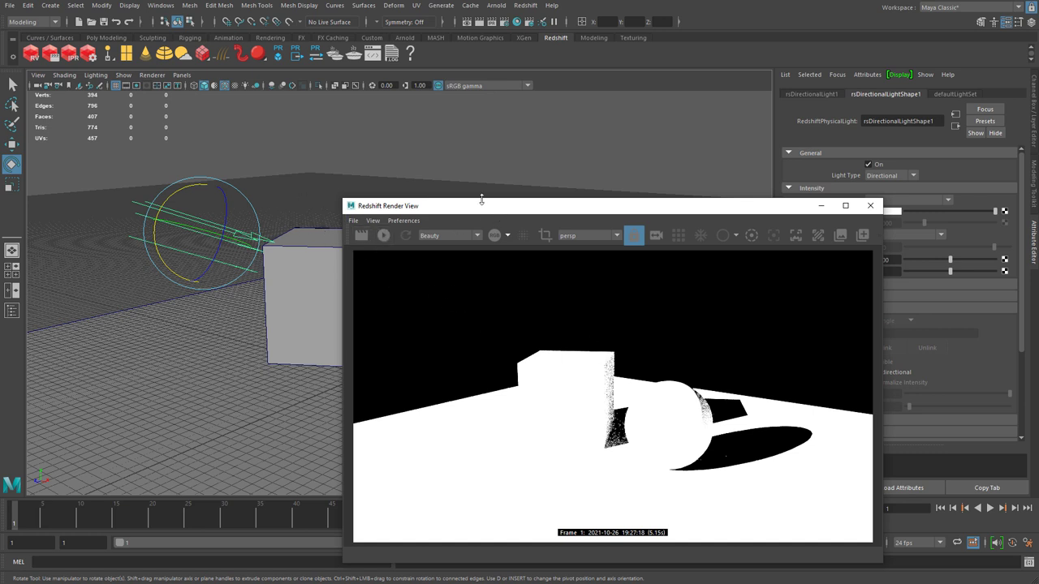
- Re-render the frame and park the Render View window down-left beside the light's attributes
{"action": "left_click_drag", "start_coordinate": [495, 206], "coordinate": [551, 97]}
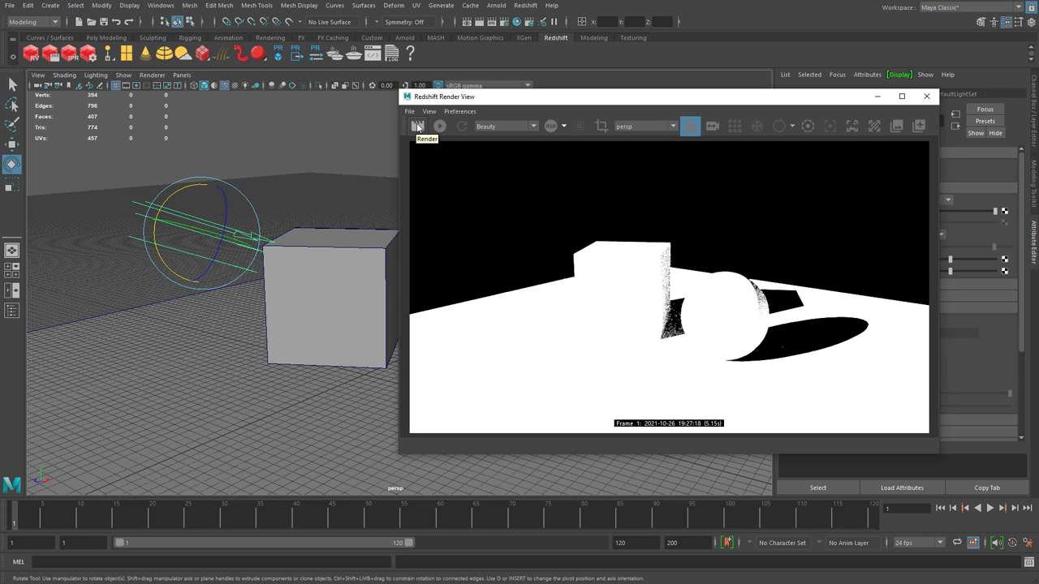
{"action": "left_click", "coordinate": [417, 127]}
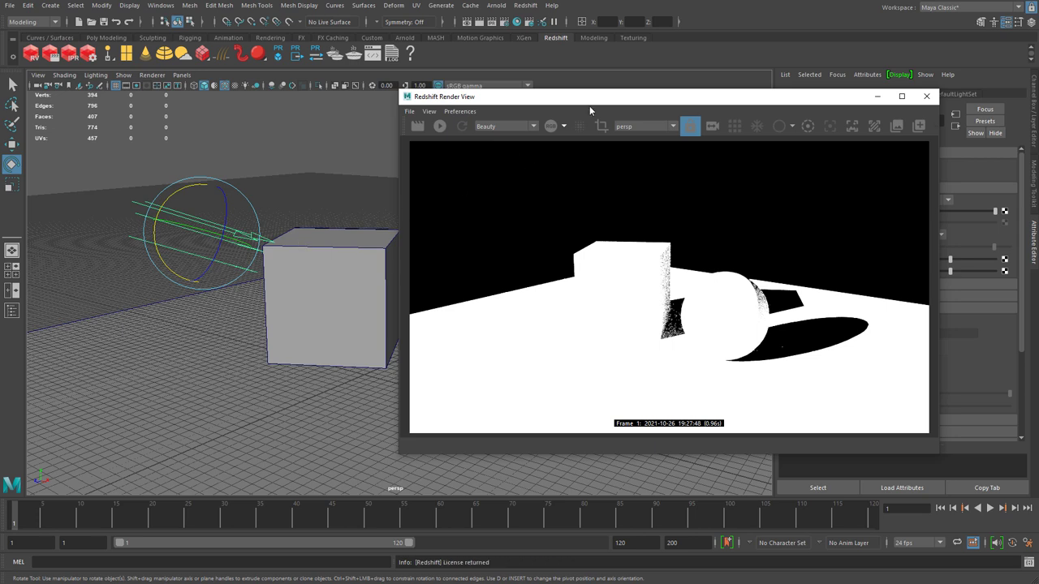
{"action": "left_click_drag", "start_coordinate": [589, 106], "coordinate": [227, 356]}
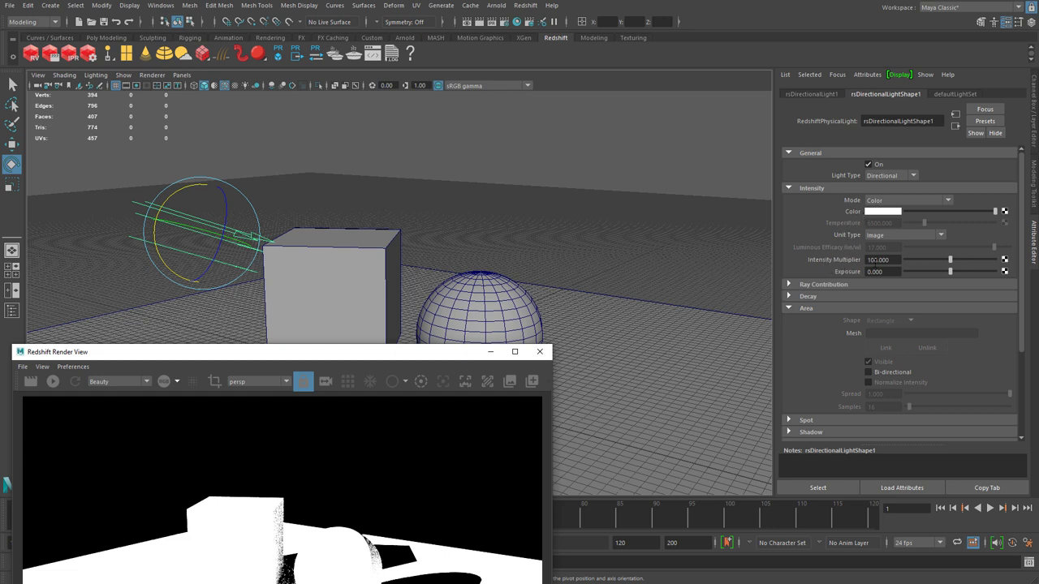
- Set the light's Intensity Multiplier to 1 and start IPR live rendering
{"action": "left_click", "coordinate": [876, 260]}
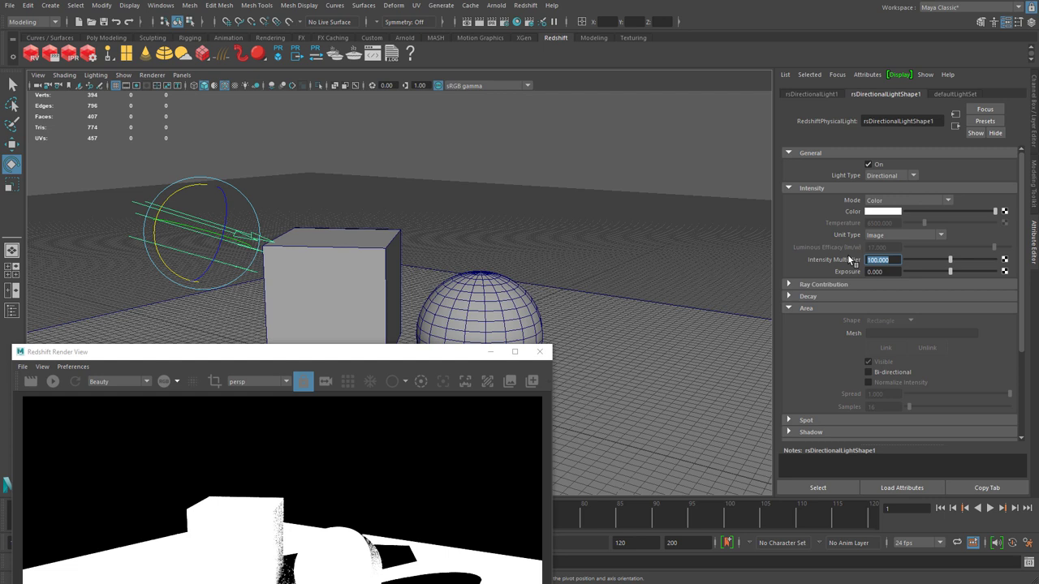
{"action": "type", "text": "1"}
{"action": "key", "text": "Return"}
{"action": "left_click", "coordinate": [63, 272]}
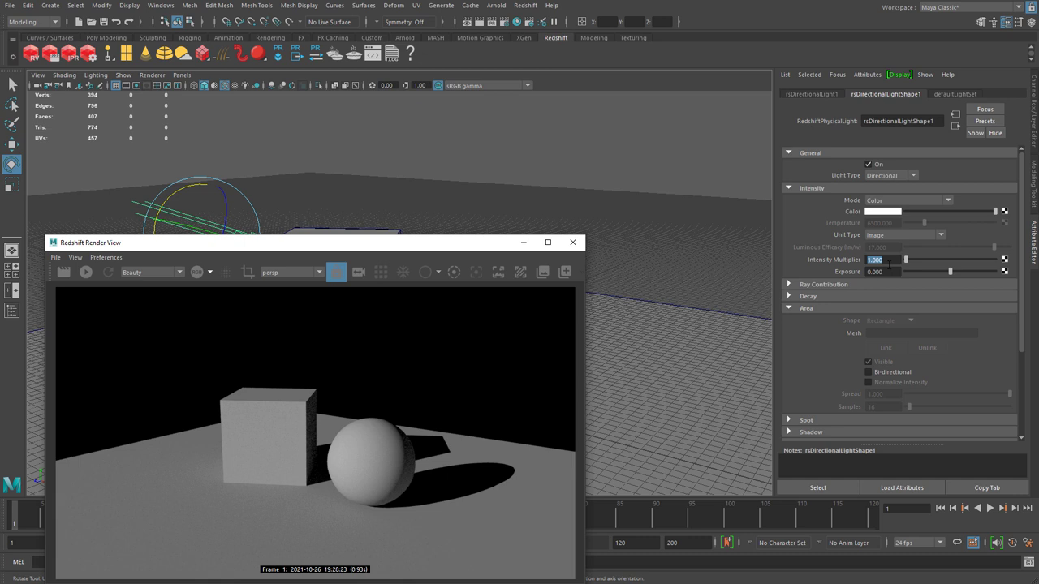
- Tint the light colour a light tan in the HSV picker and re-render
{"action": "left_click", "coordinate": [882, 212]}
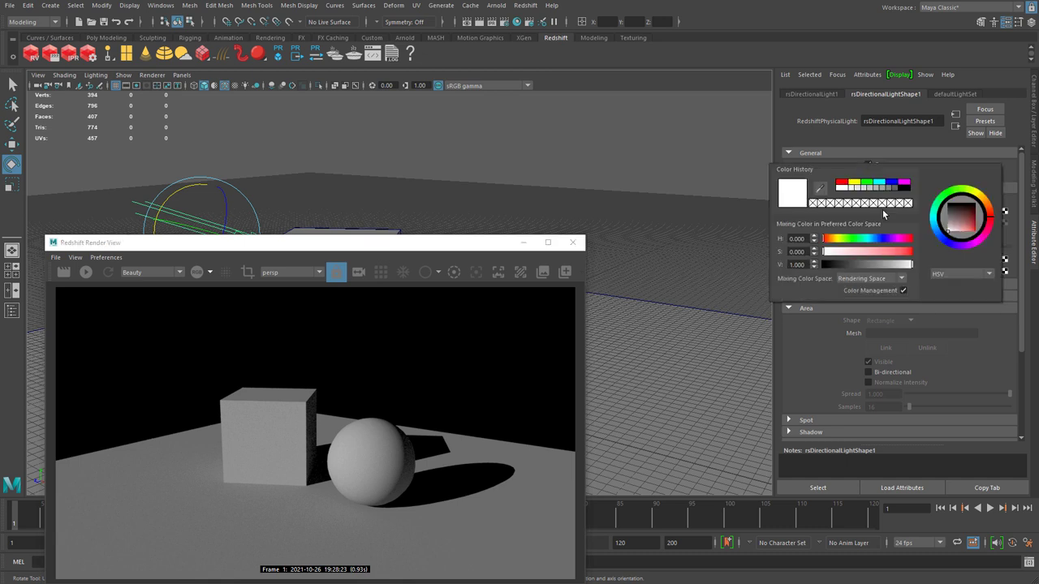
{"action": "left_click", "coordinate": [981, 197]}
{"action": "left_click", "coordinate": [965, 227]}
{"action": "left_click", "coordinate": [966, 228]}
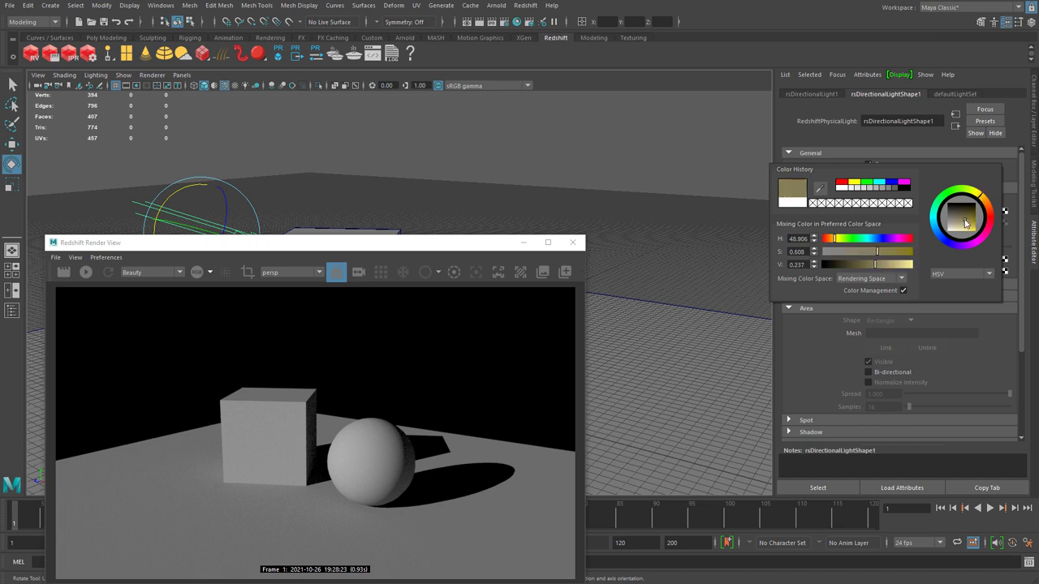
{"action": "left_click", "coordinate": [991, 205]}
{"action": "left_click_drag", "start_coordinate": [967, 221], "coordinate": [962, 231]}
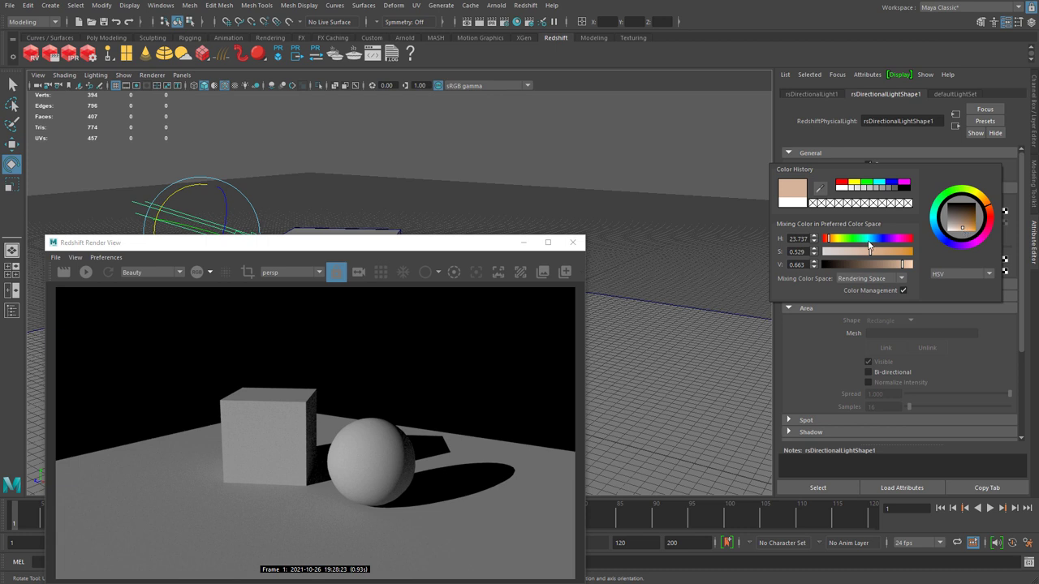
{"action": "left_click", "coordinate": [86, 272]}
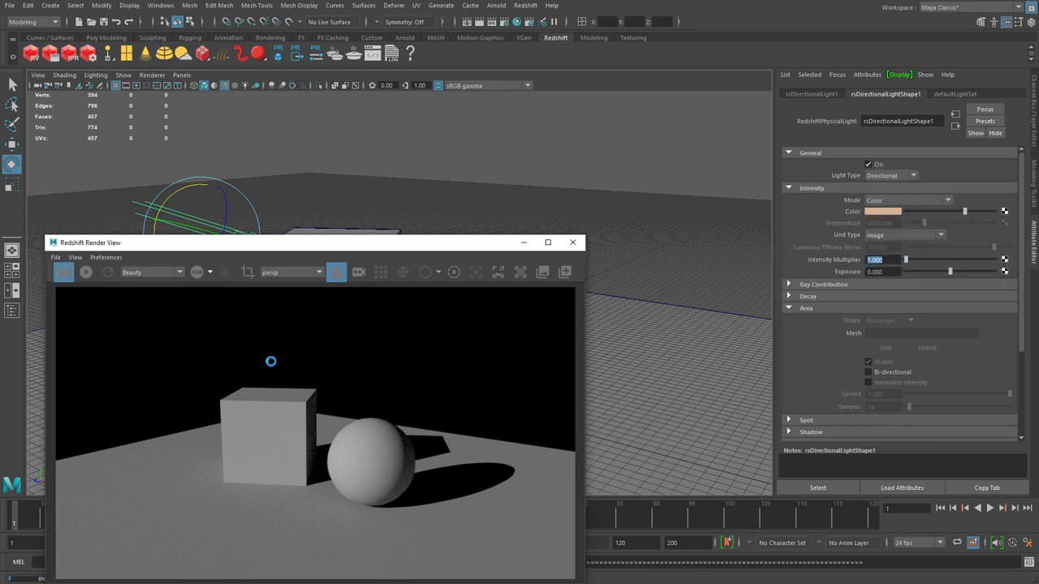
- Switch the light's intensity Mode to Temperature, leaving the temperature at 6500
{"action": "left_click", "coordinate": [876, 202]}
{"action": "left_click", "coordinate": [895, 223]}
{"action": "left_click", "coordinate": [879, 223]}
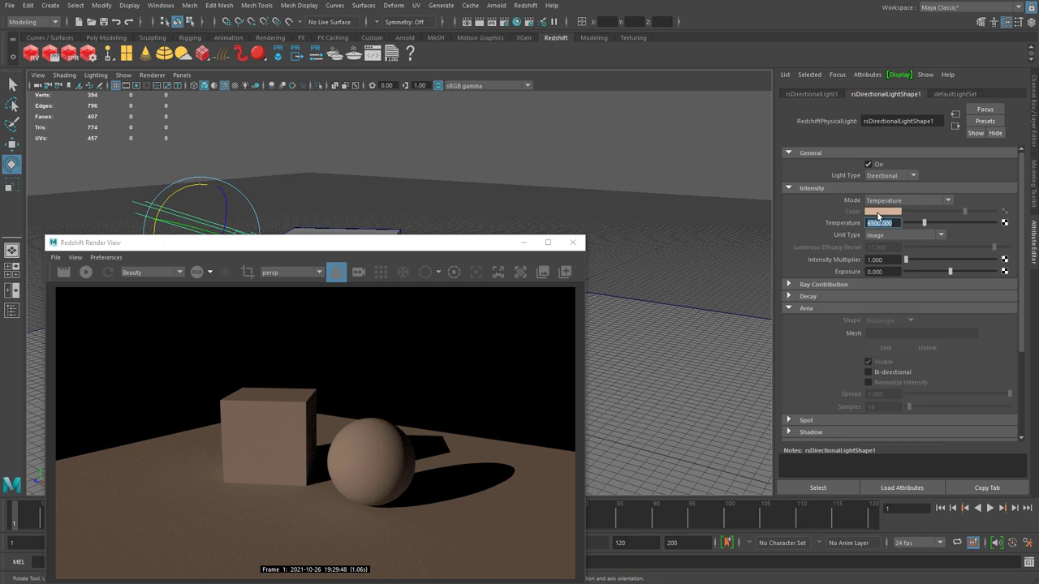
- Set the light to Temperature mode at 5000 and re-render
{"action": "key", "text": "ctrl+z"}
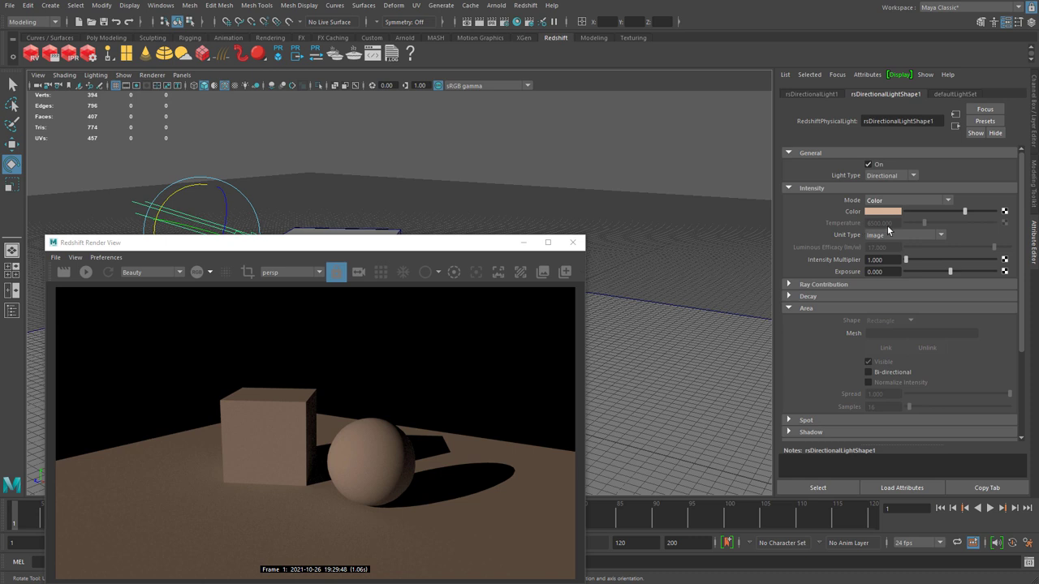
{"action": "left_click", "coordinate": [901, 200]}
{"action": "left_click", "coordinate": [892, 218]}
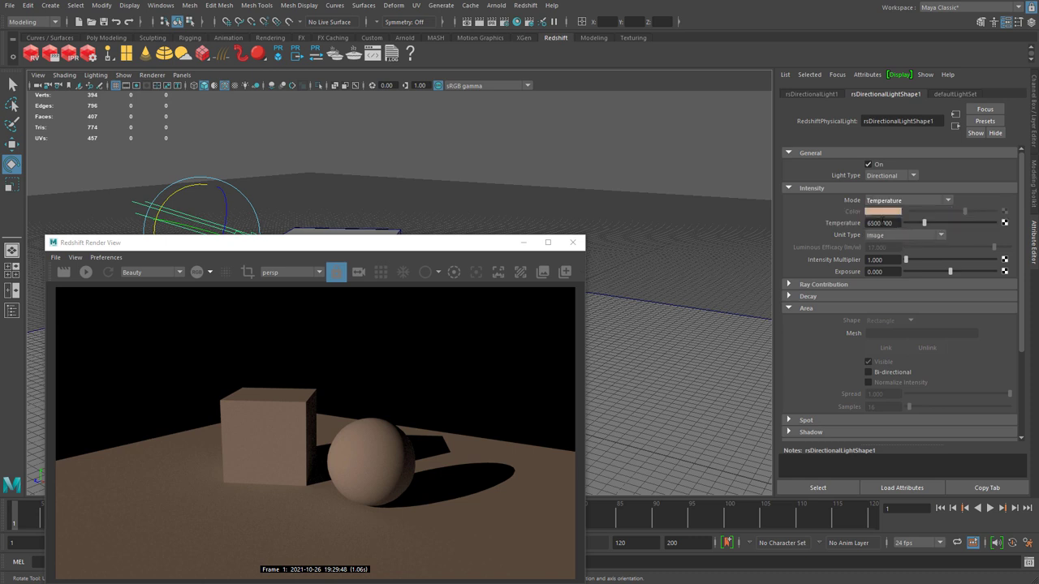
{"action": "left_click", "coordinate": [880, 222]}
{"action": "type", "text": "5000"}
{"action": "key", "text": "Return"}
{"action": "left_click", "coordinate": [63, 272]}
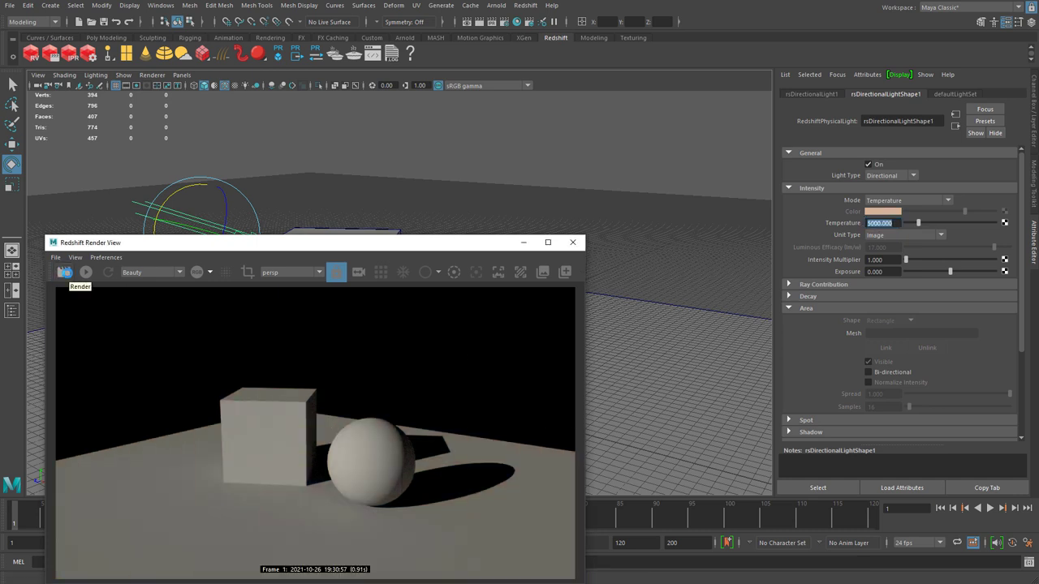
- Re-render at light temperatures 3500 and then 8000 to compare
{"action": "left_click", "coordinate": [896, 226]}
{"action": "type", "text": "1"}
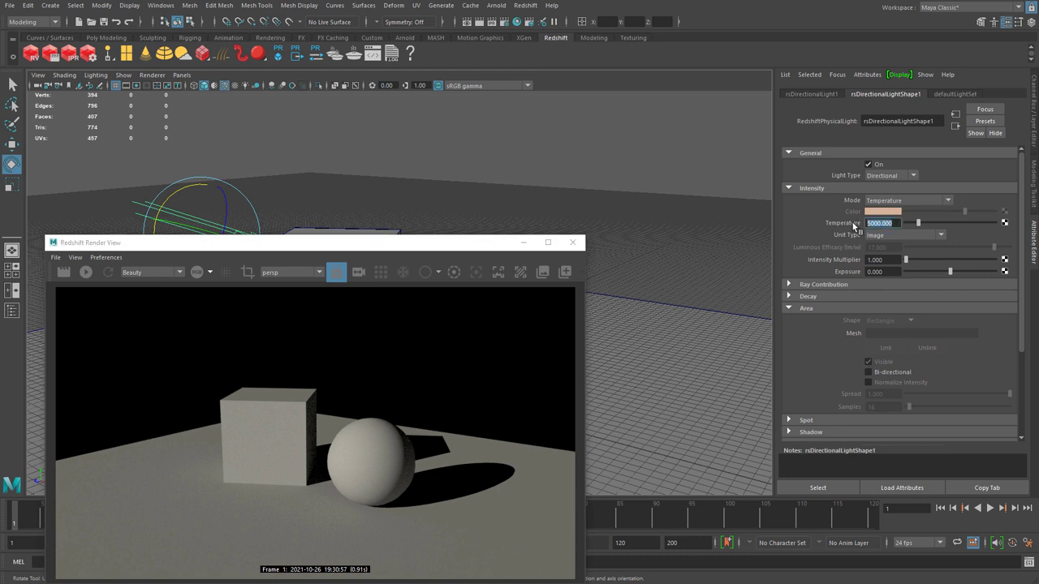
{"action": "type", "text": "500"}
{"action": "key", "text": "Return"}
{"action": "left_click", "coordinate": [64, 273]}
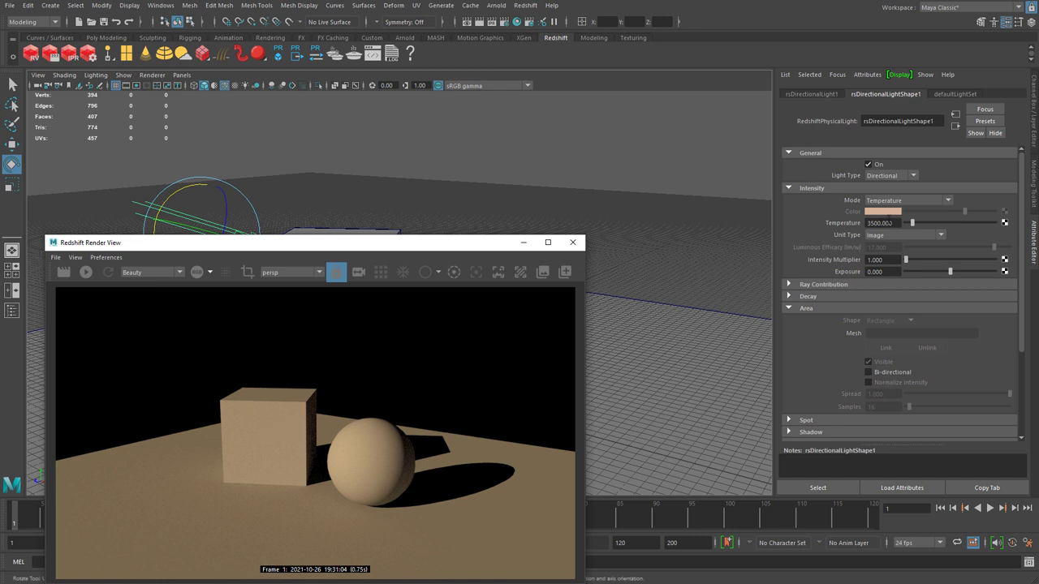
{"action": "left_click", "coordinate": [891, 223]}
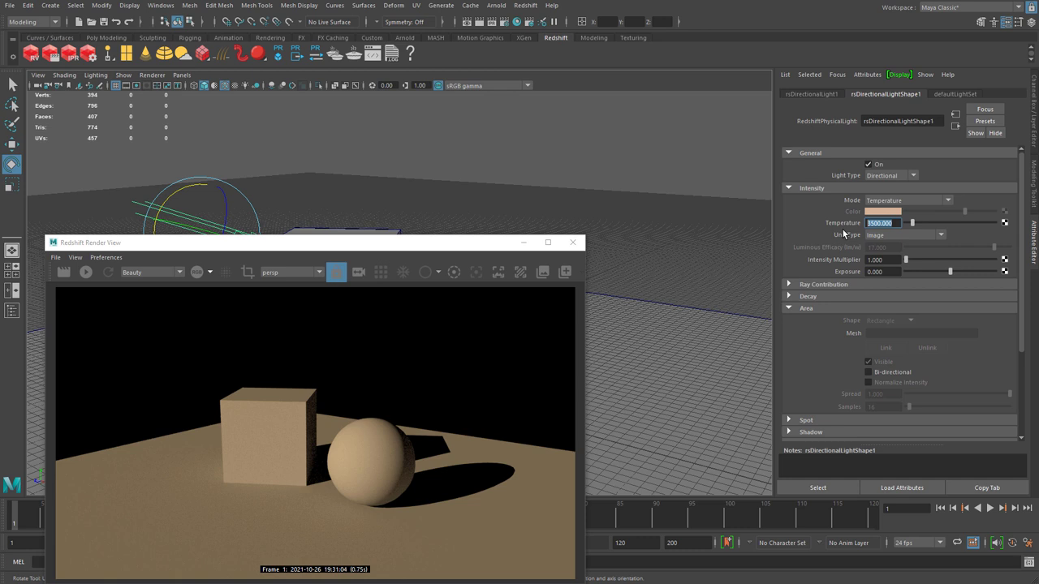
{"action": "type", "text": "8000"}
{"action": "left_click", "coordinate": [65, 274]}
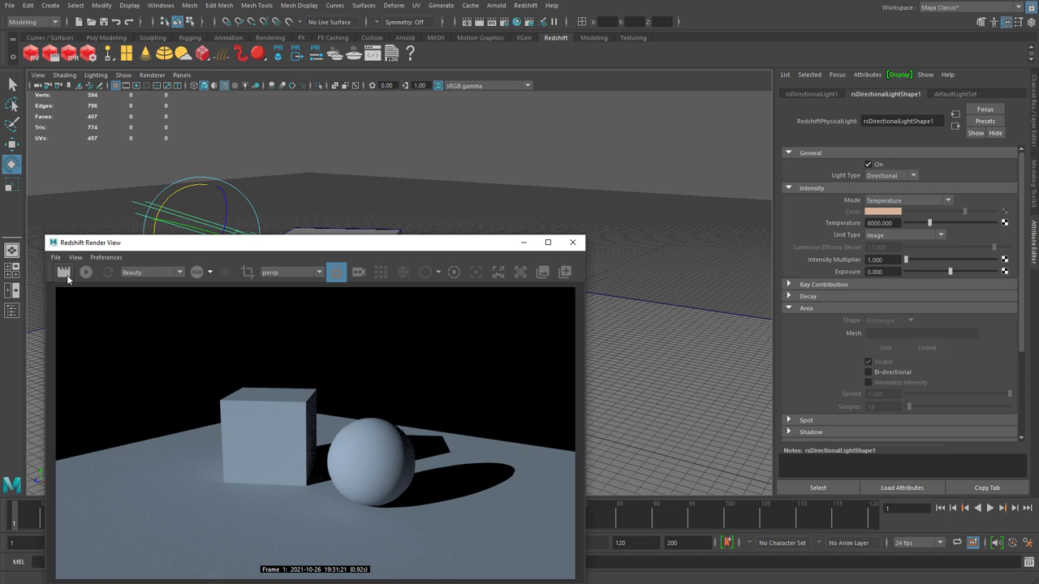
- Change the intensity Mode to Temperature And Color
{"action": "left_click", "coordinate": [912, 201]}
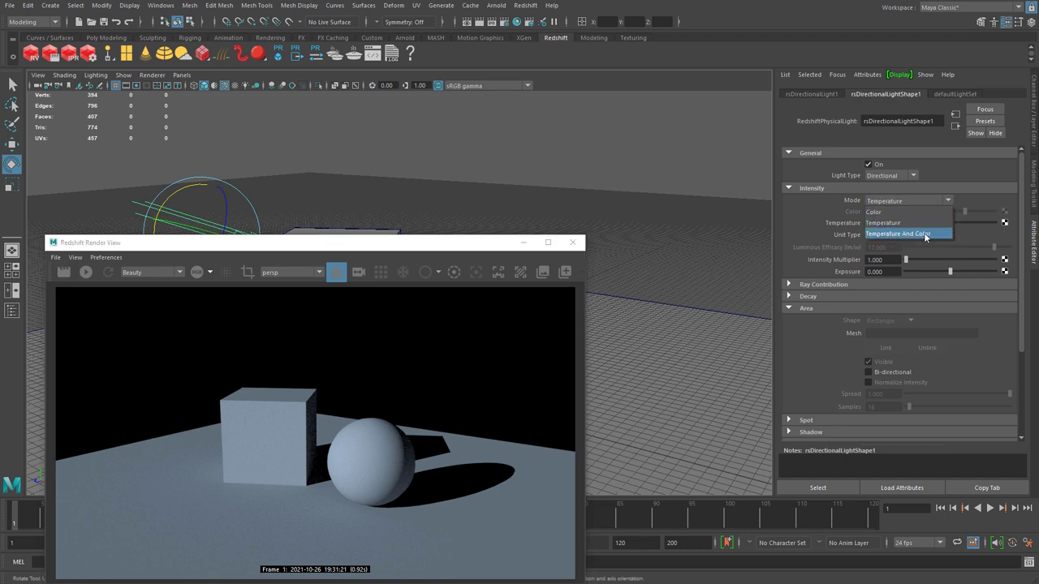
{"action": "left_click", "coordinate": [899, 233]}
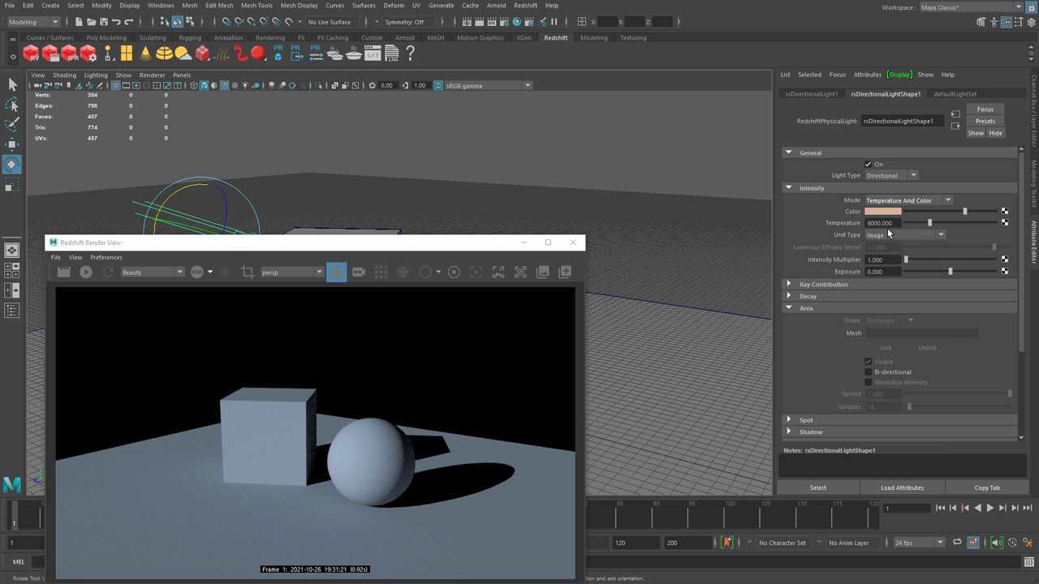
{"action": "left_click", "coordinate": [865, 225]}
- Set Mode to Color, make the light colour a saturated yellow, and re-render
{"action": "left_click", "coordinate": [888, 200]}
{"action": "left_click", "coordinate": [897, 206]}
{"action": "left_click", "coordinate": [898, 206]}
{"action": "left_click", "coordinate": [886, 214]}
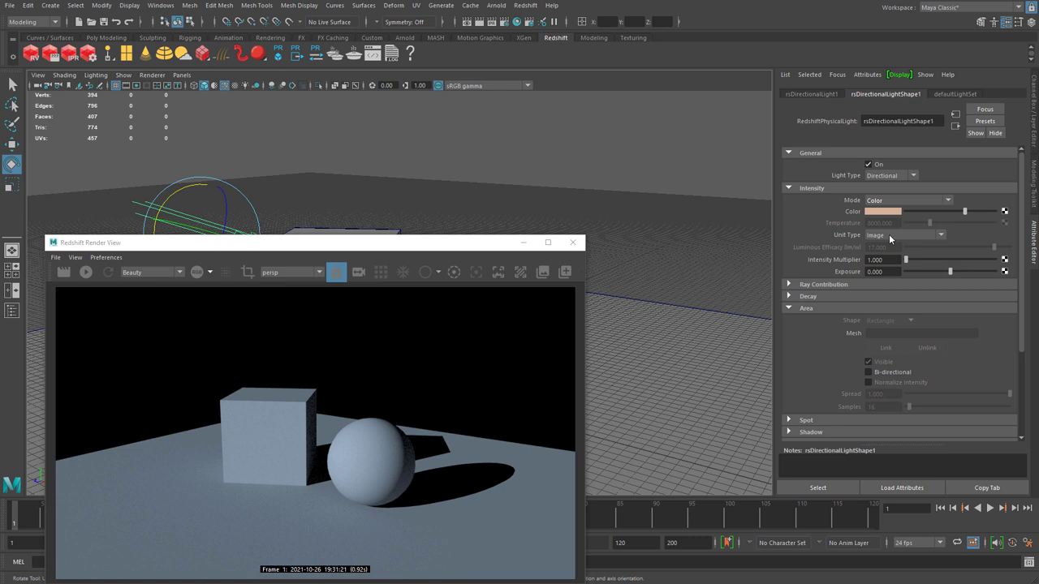
{"action": "left_click", "coordinate": [882, 211]}
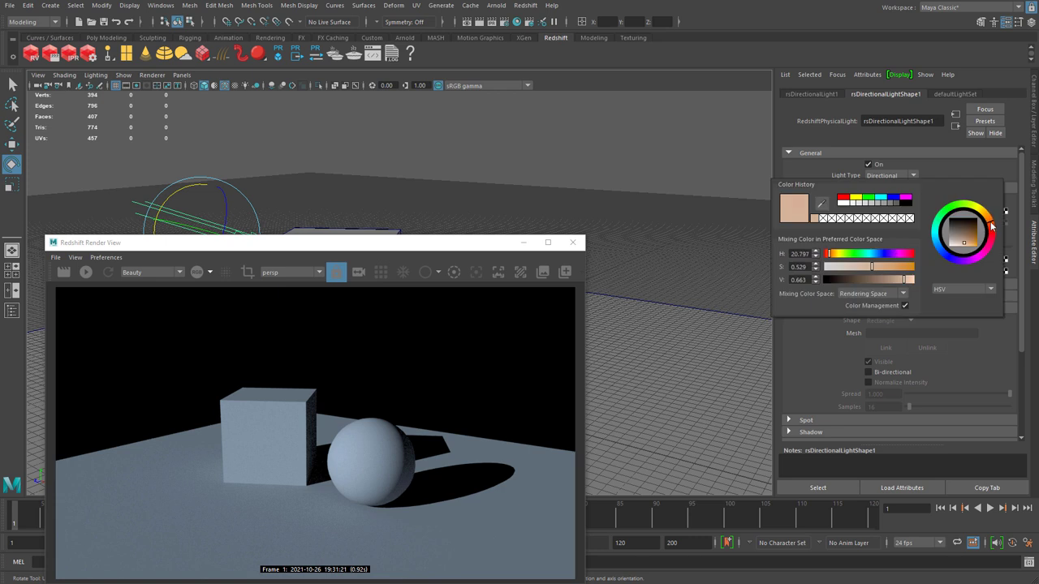
{"action": "left_click_drag", "start_coordinate": [873, 267], "coordinate": [885, 267]}
{"action": "left_click_drag", "start_coordinate": [979, 224], "coordinate": [983, 211]}
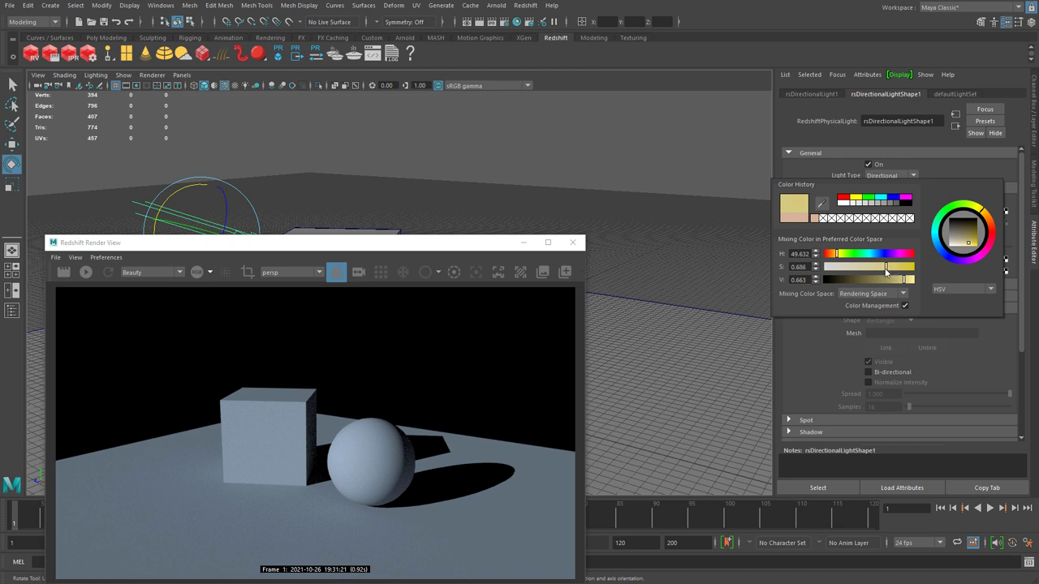
{"action": "left_click", "coordinate": [63, 272]}
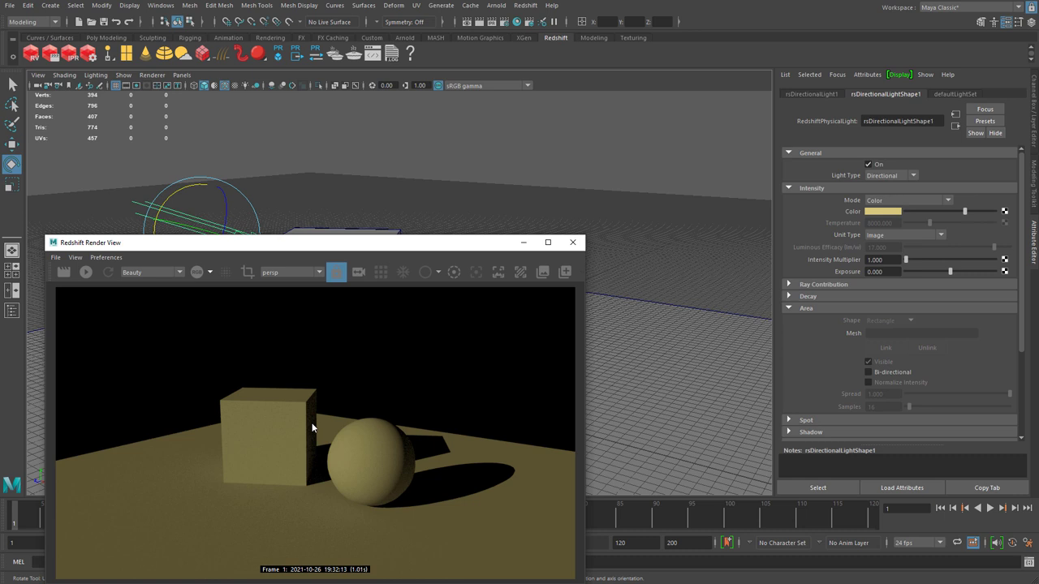
- Raise the Intensity Multiplier to 3 and re-render
{"action": "left_click_drag", "start_coordinate": [889, 258], "coordinate": [829, 257]}
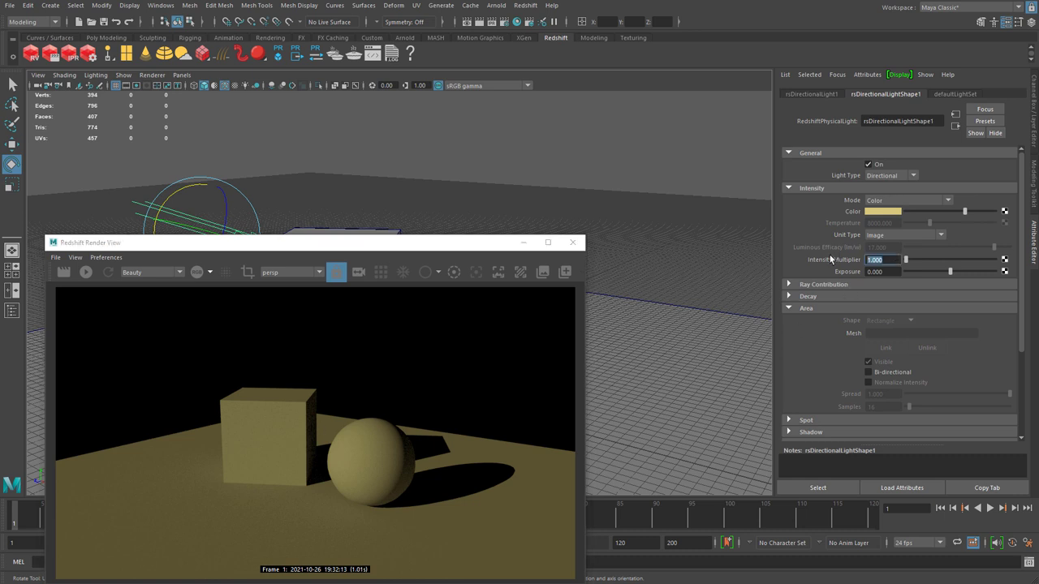
{"action": "type", "text": "3"}
{"action": "key", "text": "Return"}
{"action": "left_click", "coordinate": [64, 272]}
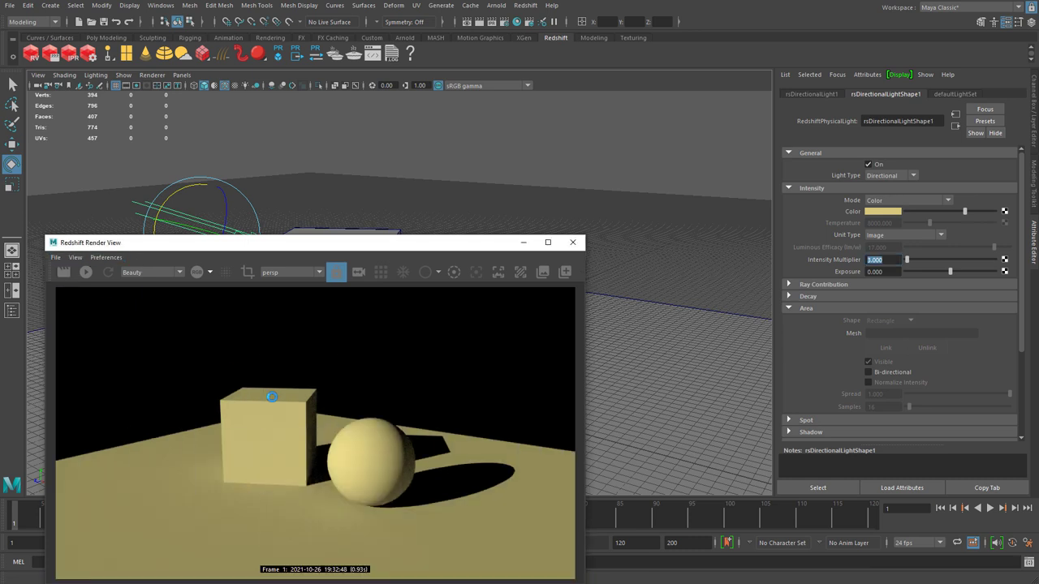